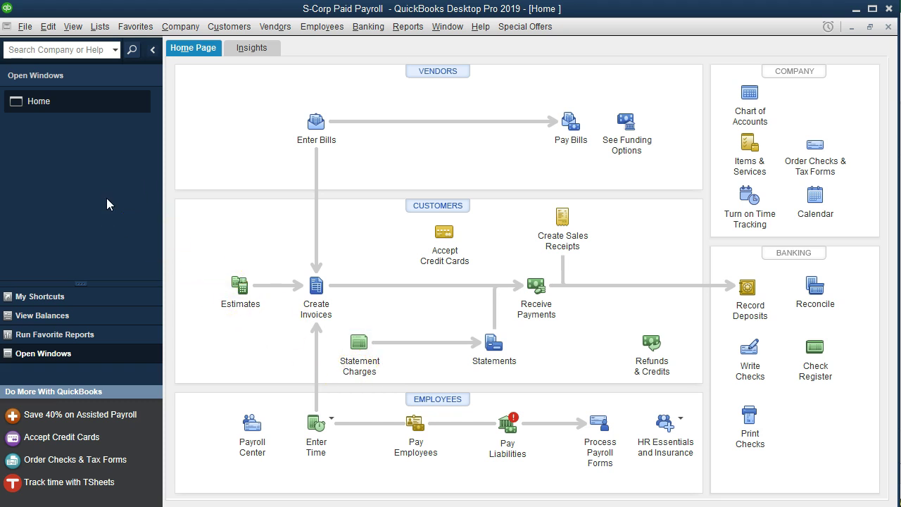
Open the Payroll Item List from the Lists menu
{"action": "left_click", "coordinate": [74, 26]}
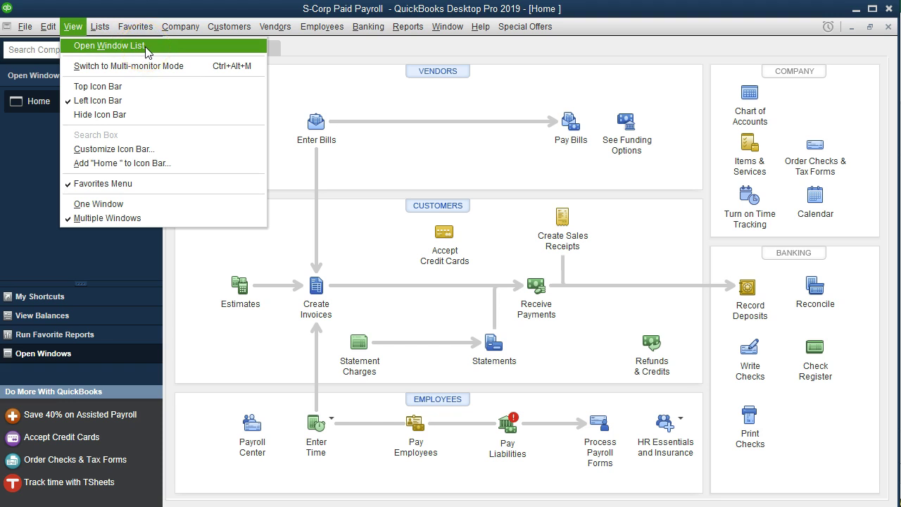
{"action": "left_click", "coordinate": [20, 152]}
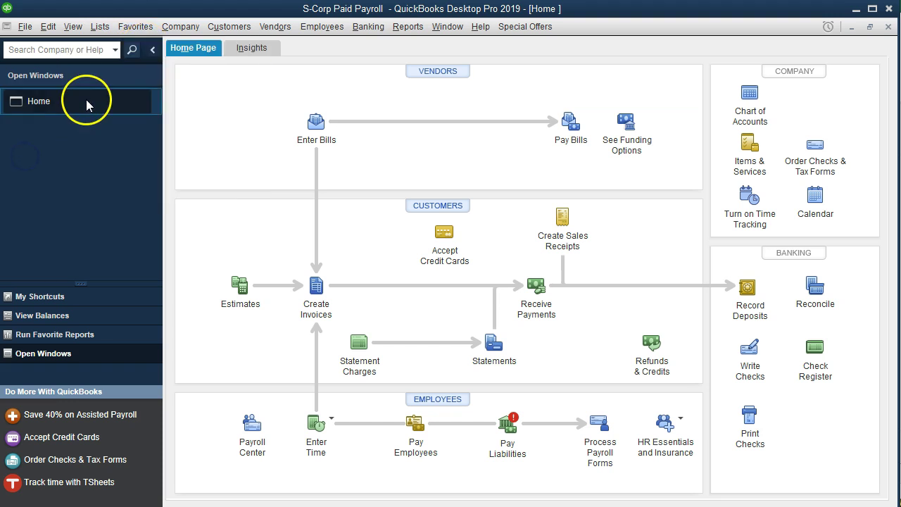
{"action": "left_click", "coordinate": [100, 27]}
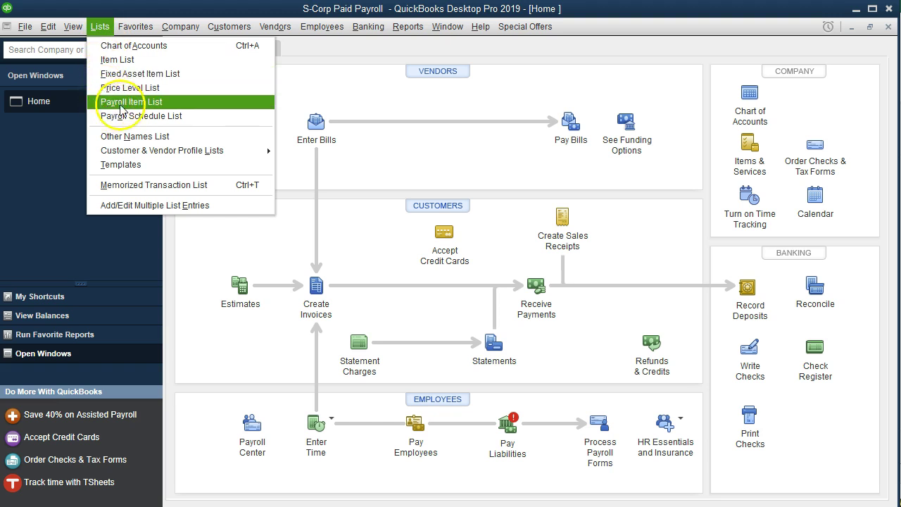
{"action": "left_click", "coordinate": [170, 102]}
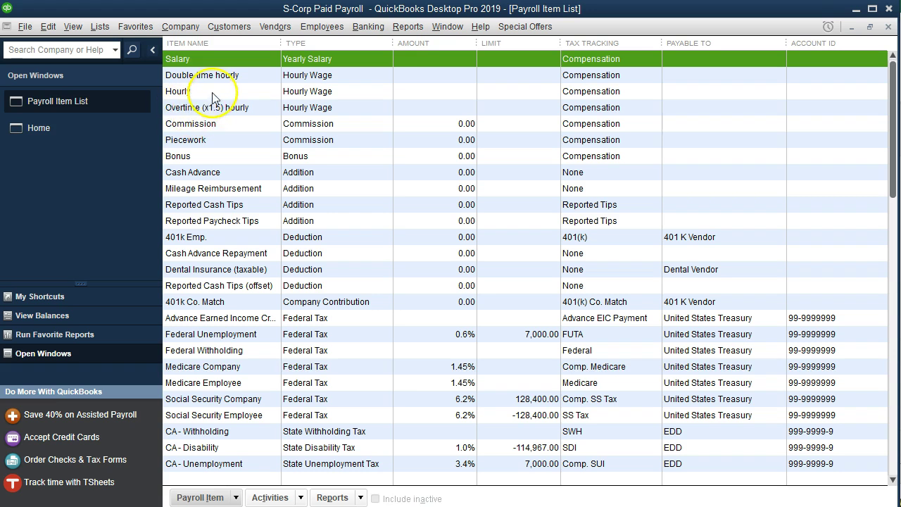
Bring up the Payroll Item actions menu to begin a new payroll item
{"action": "left_click", "coordinate": [329, 32]}
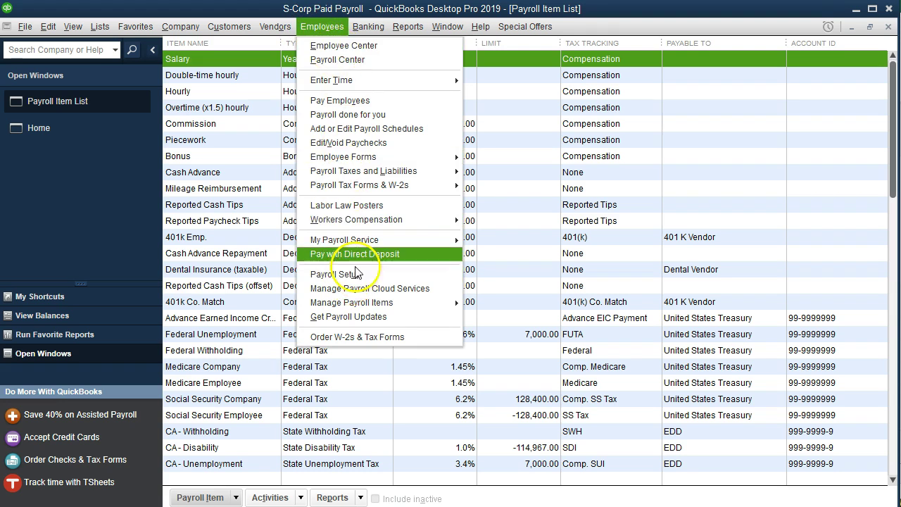
{"action": "left_click", "coordinate": [591, 30]}
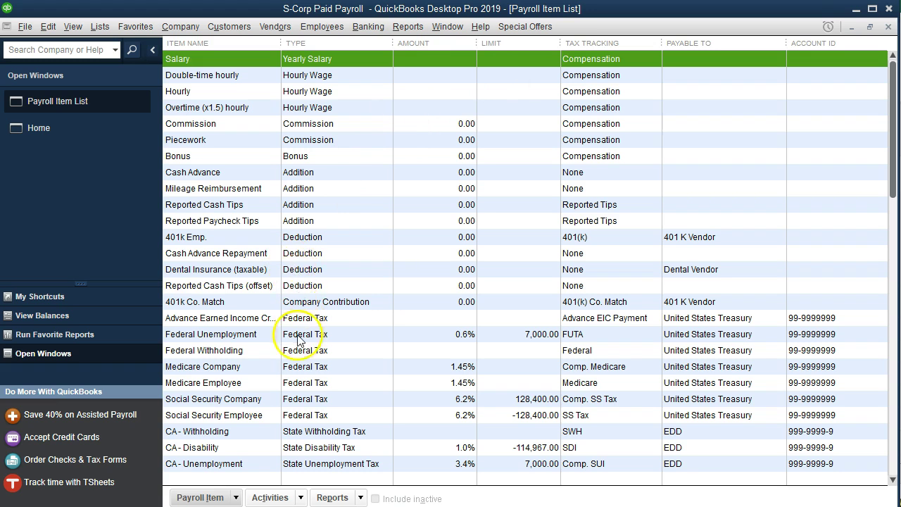
{"action": "left_click", "coordinate": [237, 497]}
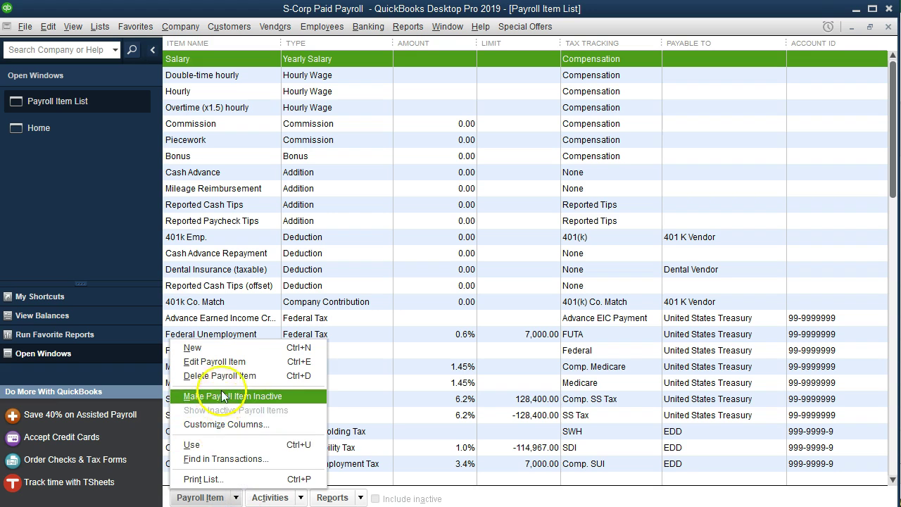
Create a new EZ Setup Insurance Benefits payroll item and pick Vision insurance
{"action": "left_click", "coordinate": [226, 349]}
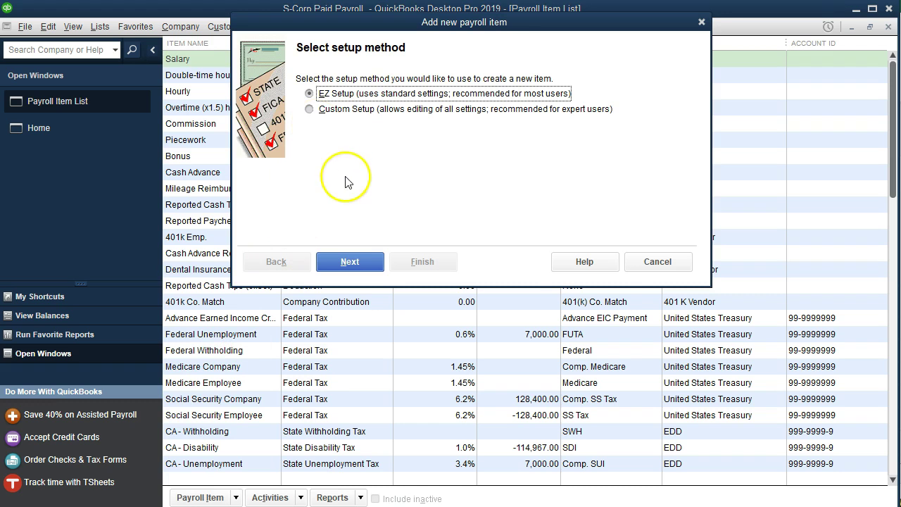
{"action": "left_click", "coordinate": [363, 262]}
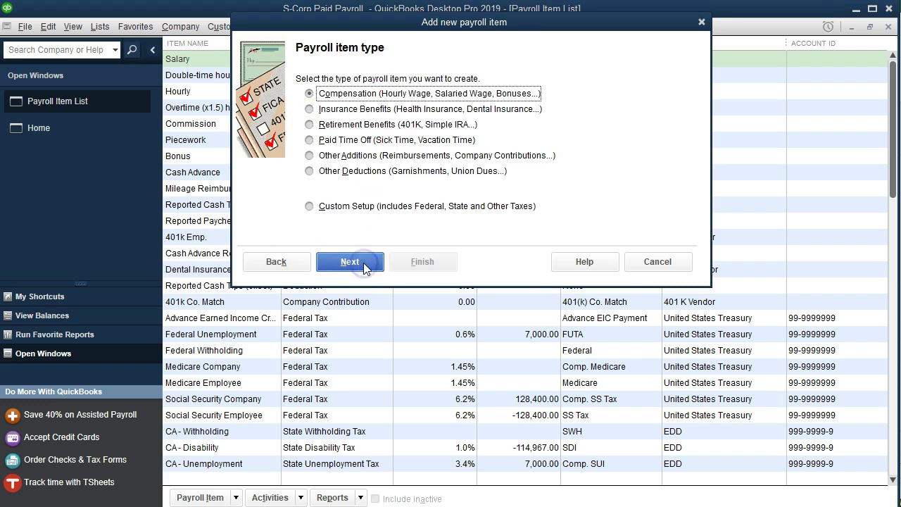
{"action": "left_click", "coordinate": [364, 110]}
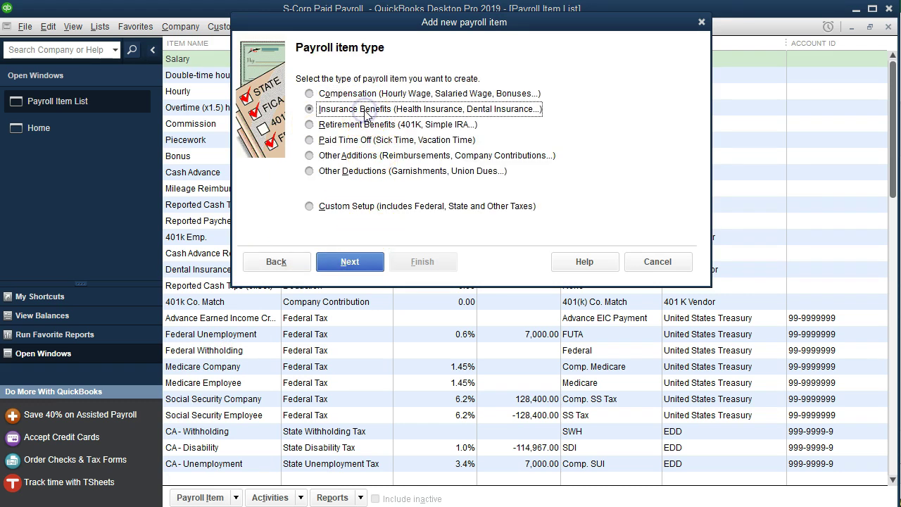
{"action": "left_click", "coordinate": [373, 262]}
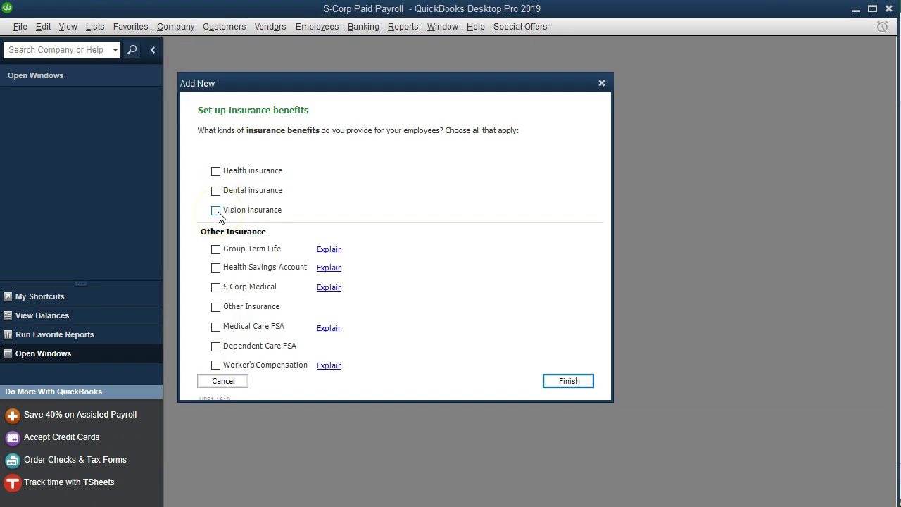
{"action": "left_click", "coordinate": [216, 210]}
Choose 'Employee pays for all of it' and 'Payment is deducted BEFORE taxes (section 125)'
{"action": "left_click", "coordinate": [575, 382]}
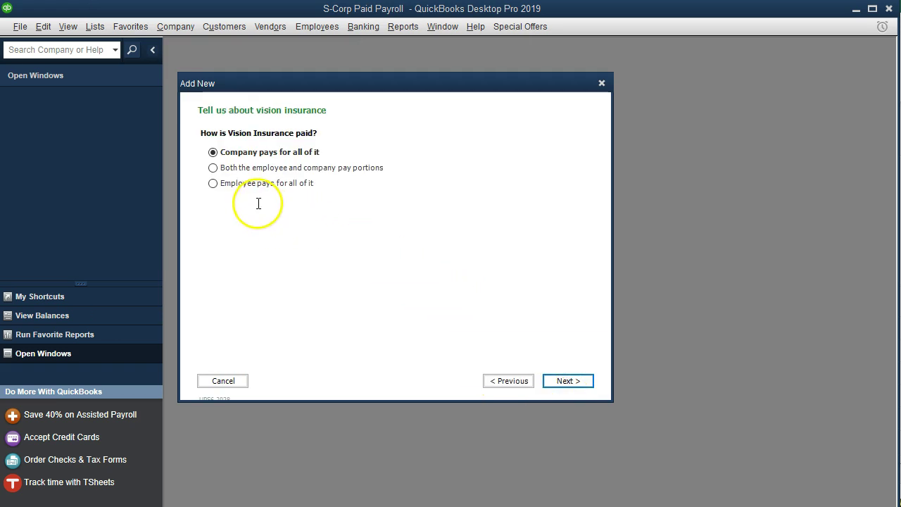
{"action": "left_click", "coordinate": [213, 185]}
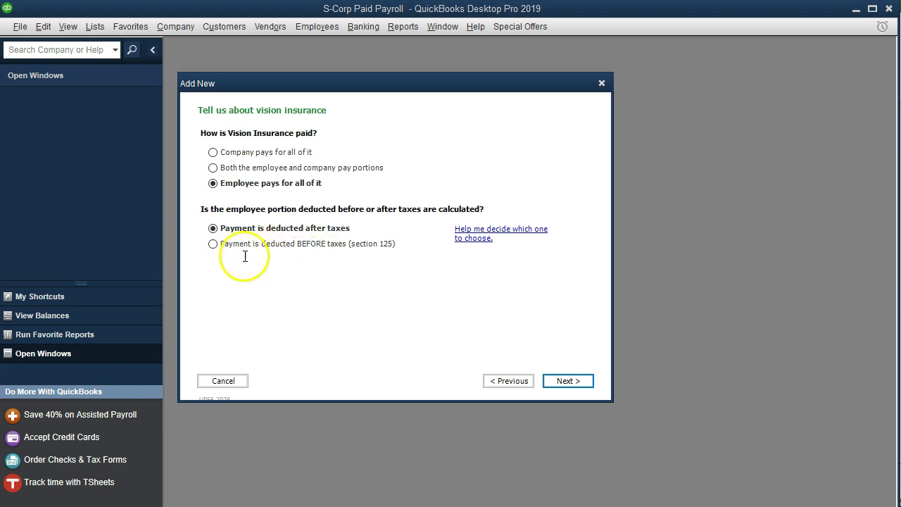
{"action": "left_click", "coordinate": [214, 246]}
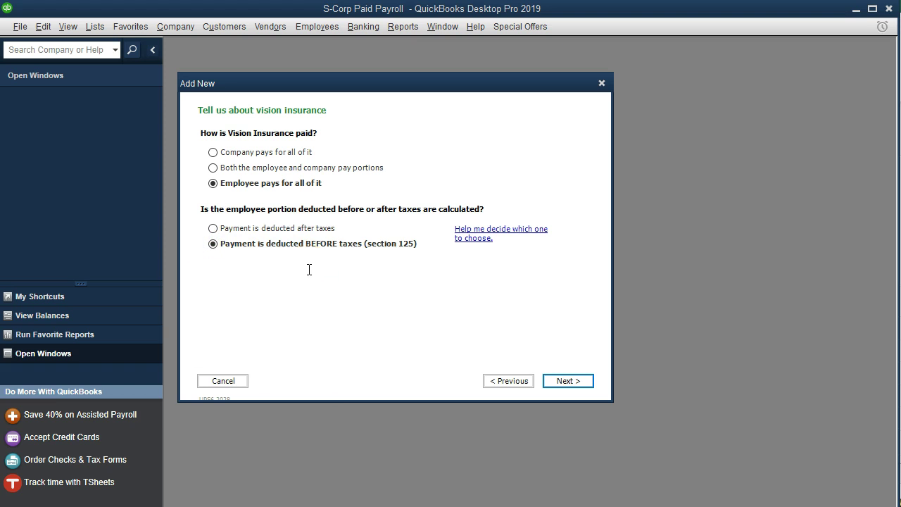
Make further selections in the vision insurance wizard
{"action": "left_click", "coordinate": [304, 294]}
{"action": "left_click", "coordinate": [395, 259]}
{"action": "left_click", "coordinate": [305, 282]}
{"action": "left_click", "coordinate": [287, 251]}
{"action": "left_click", "coordinate": [261, 234]}
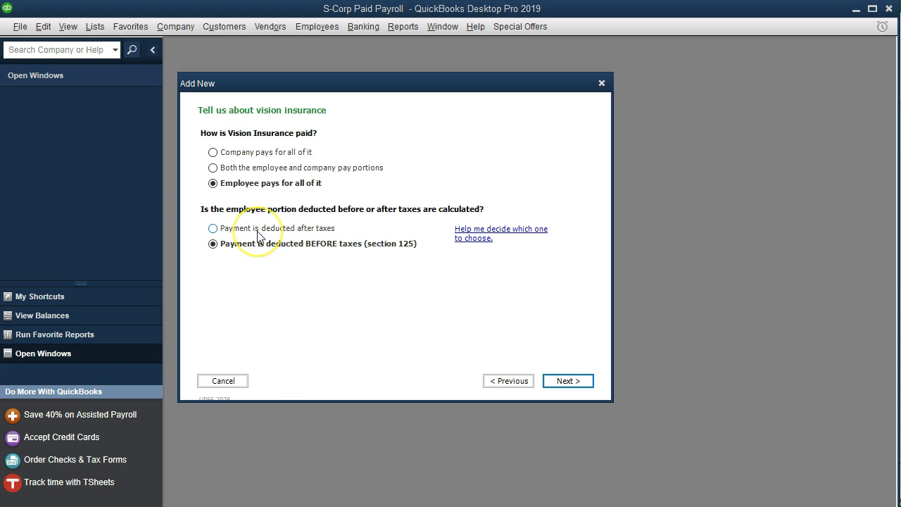
{"action": "left_click", "coordinate": [267, 242]}
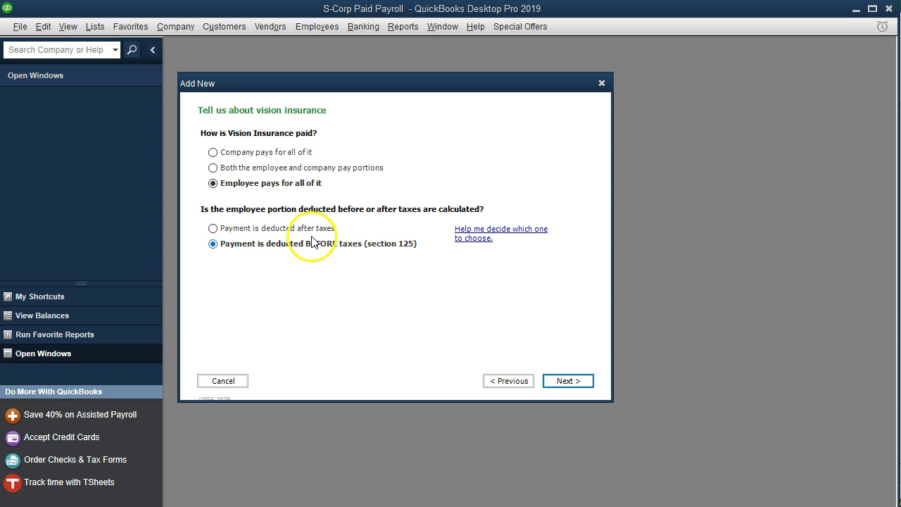
{"action": "left_click_drag", "start_coordinate": [310, 243], "coordinate": [324, 243]}
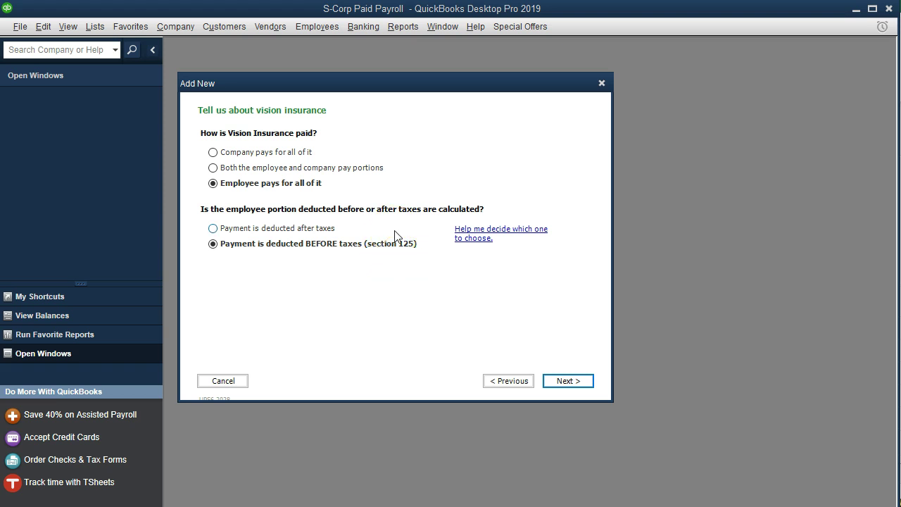
Set Vision Vendor as the payee, keep no regular payment schedule, and finish the item
{"action": "left_click", "coordinate": [578, 389]}
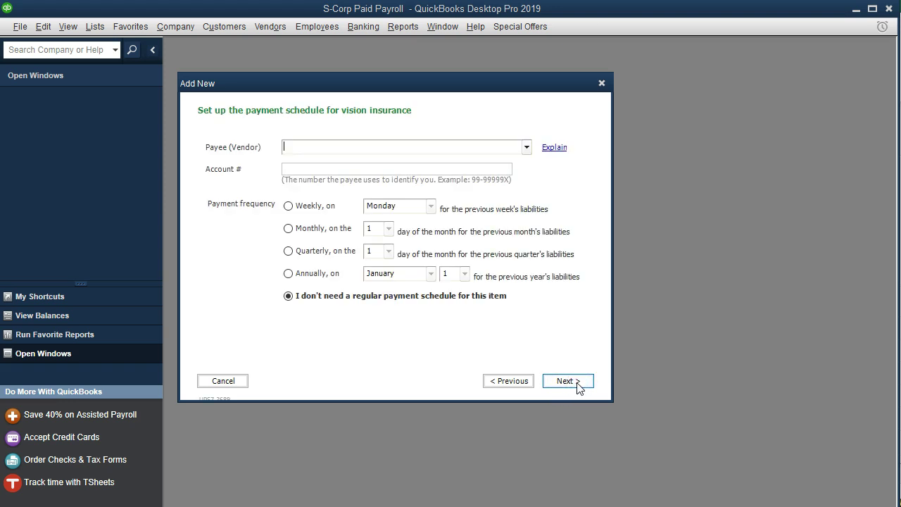
{"action": "left_click", "coordinate": [348, 141]}
{"action": "type", "text": "Vision Vendor"}
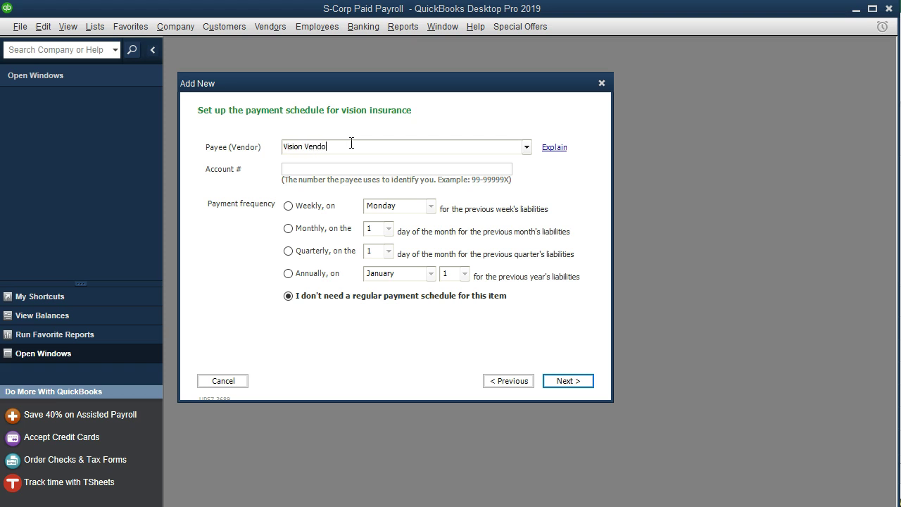
{"action": "left_click", "coordinate": [350, 137]}
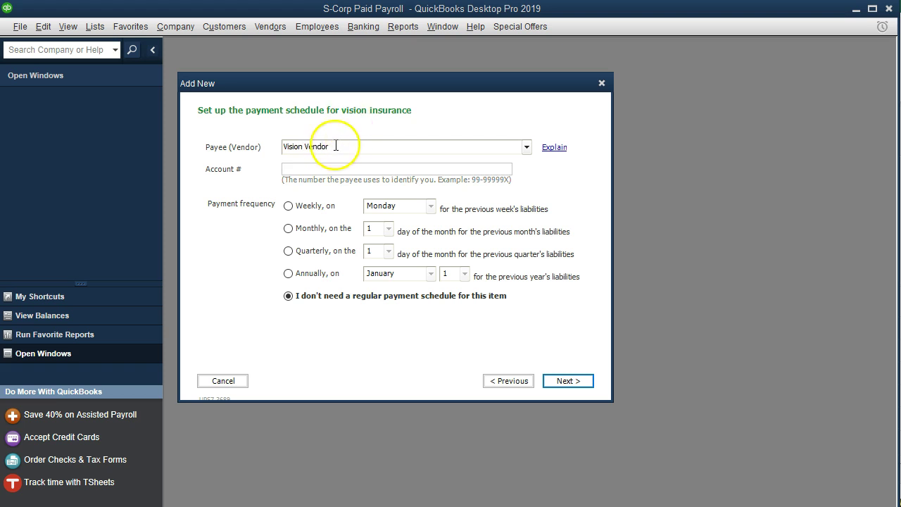
{"action": "left_click", "coordinate": [310, 162]}
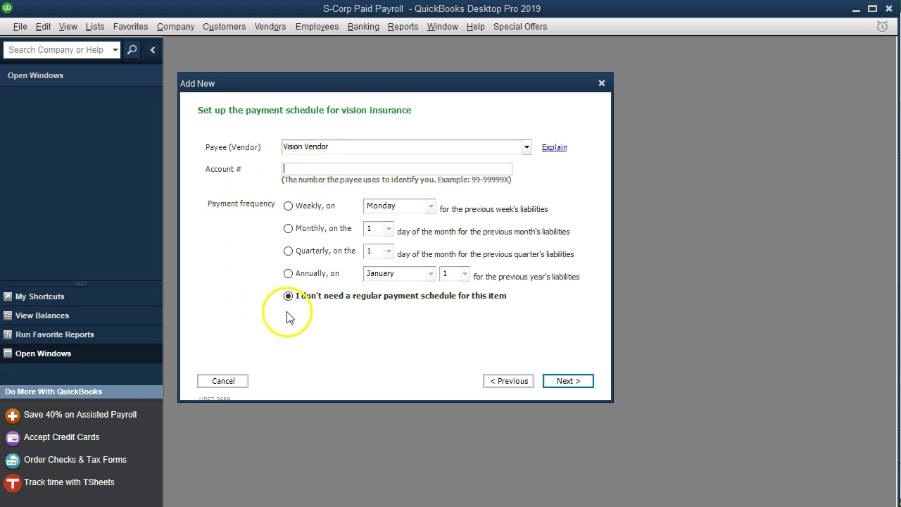
{"action": "left_click", "coordinate": [569, 381]}
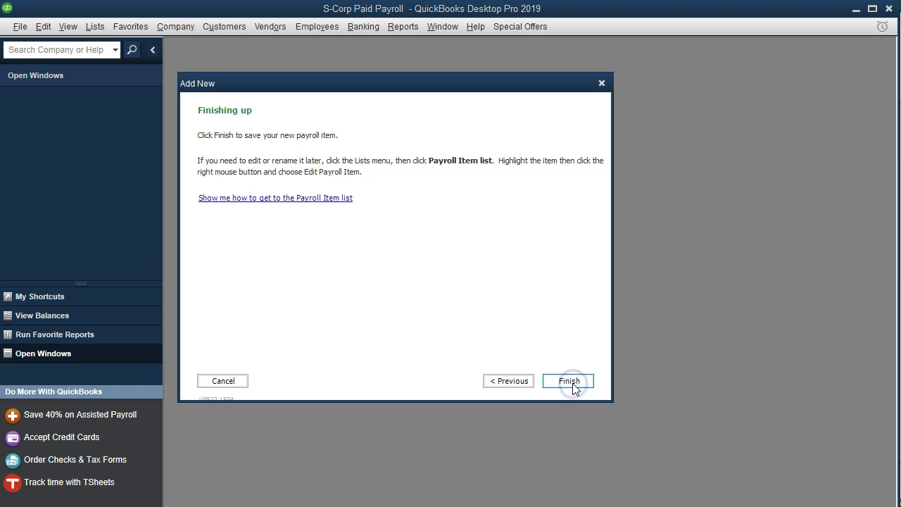
{"action": "left_click", "coordinate": [572, 384]}
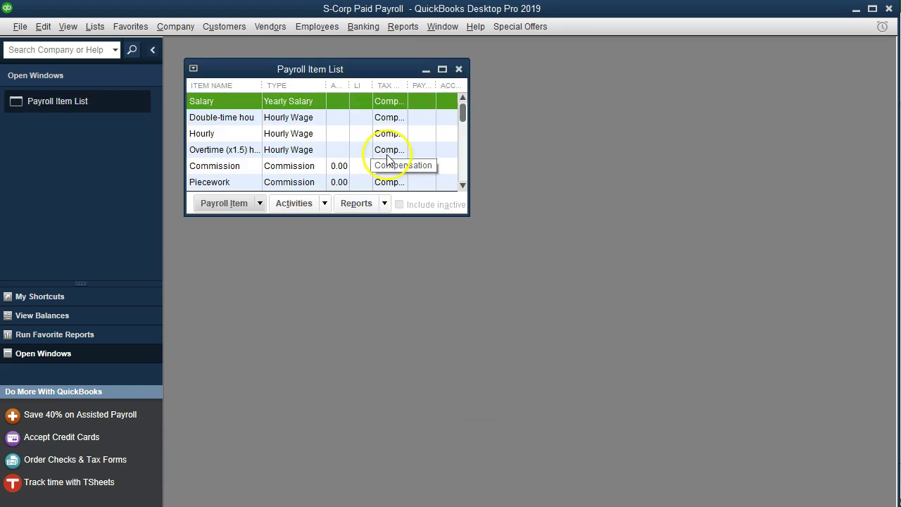
Maximize the Payroll Item List and compare Vision Insurance (pre-tax) with Dental Insurance (taxable)
{"action": "left_click", "coordinate": [442, 70]}
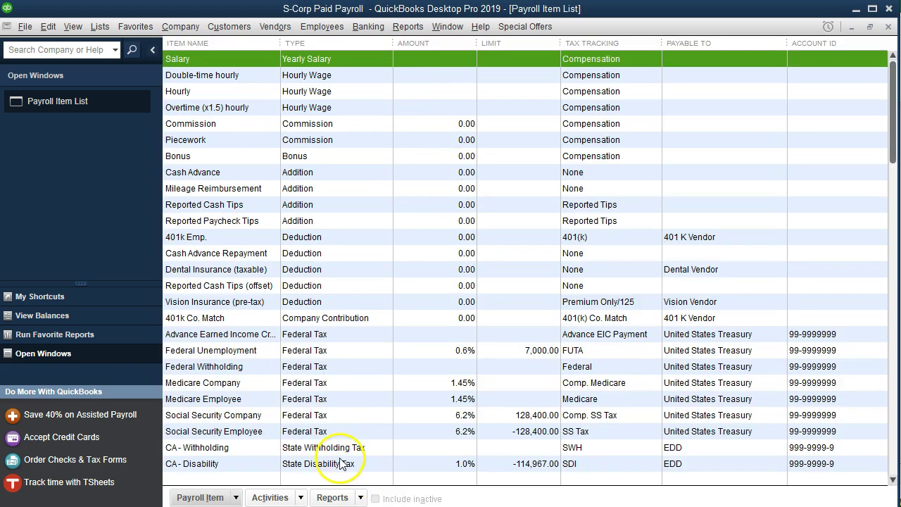
{"action": "left_click", "coordinate": [252, 301]}
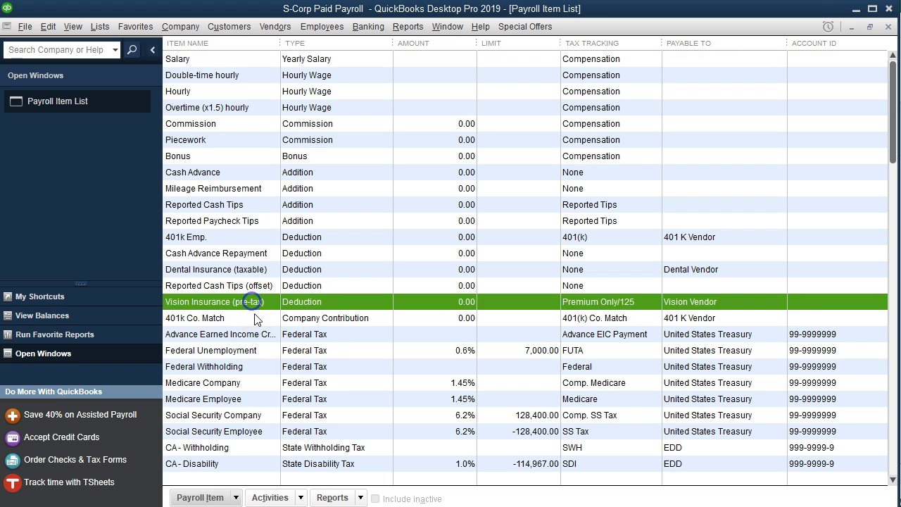
{"action": "left_click", "coordinate": [252, 304]}
{"action": "left_click", "coordinate": [266, 270]}
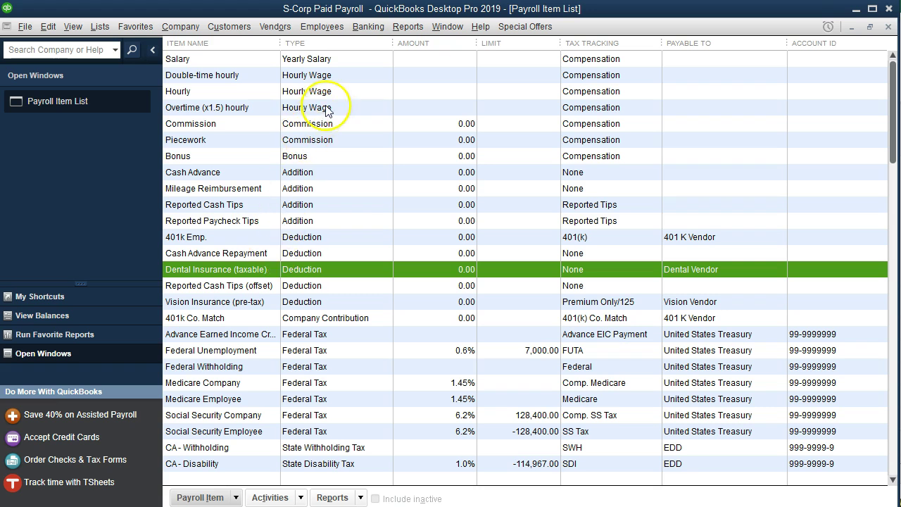
{"action": "left_click", "coordinate": [323, 27]}
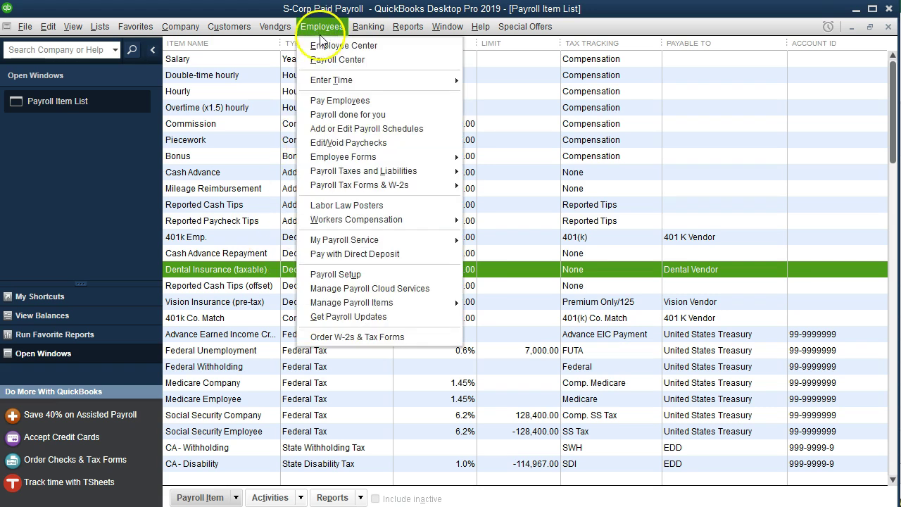
Open the Employee Center and the sole active employee's Edit Employee record
{"action": "left_click", "coordinate": [402, 48]}
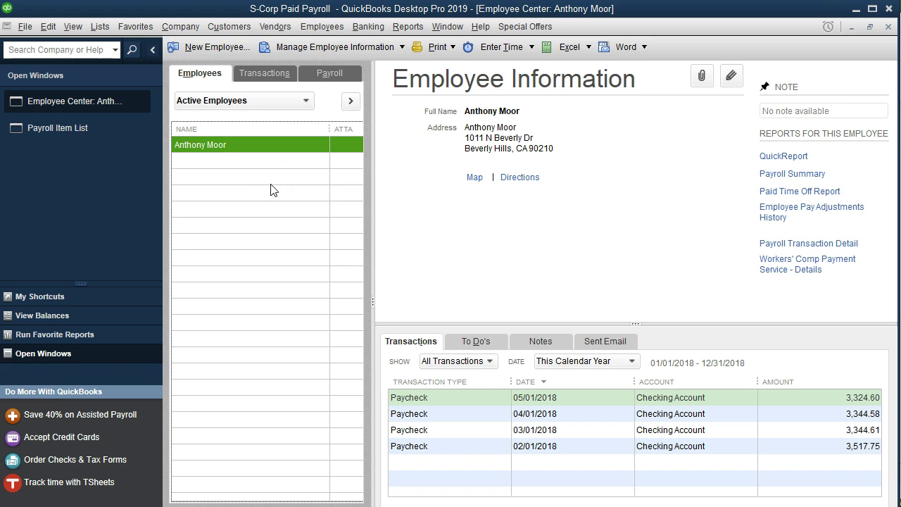
{"action": "left_click", "coordinate": [259, 148]}
{"action": "double_click", "coordinate": [258, 149]}
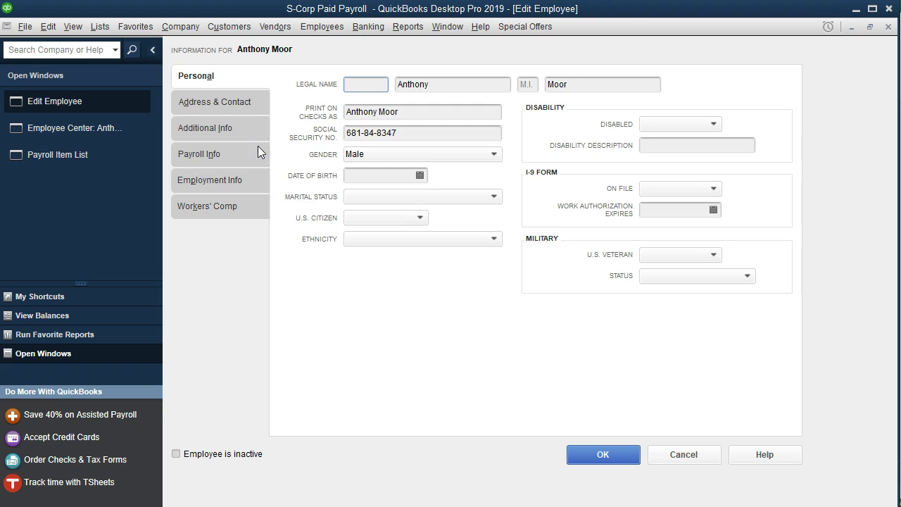
On Payroll Info, add a Vision Insurance (pre-tax) deduction of -25.00 and save with OK
{"action": "left_click", "coordinate": [223, 156]}
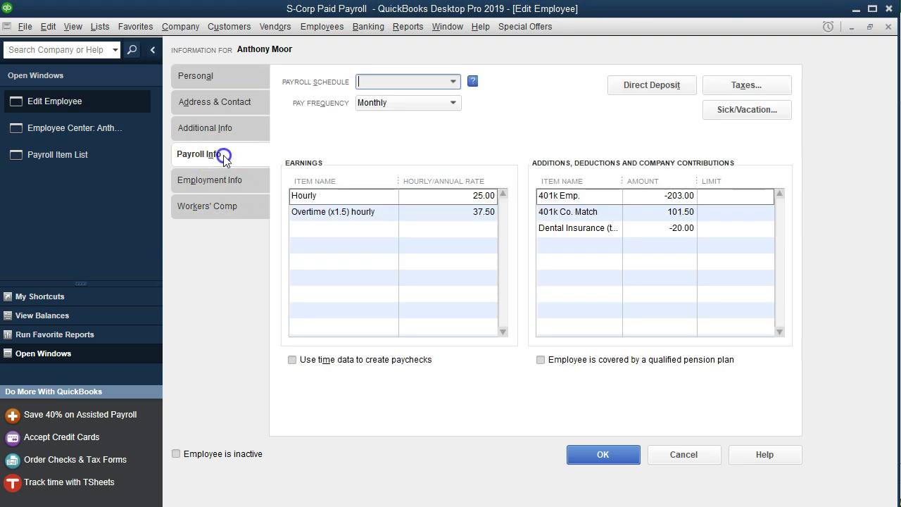
{"action": "left_click", "coordinate": [571, 244]}
{"action": "left_click", "coordinate": [614, 246]}
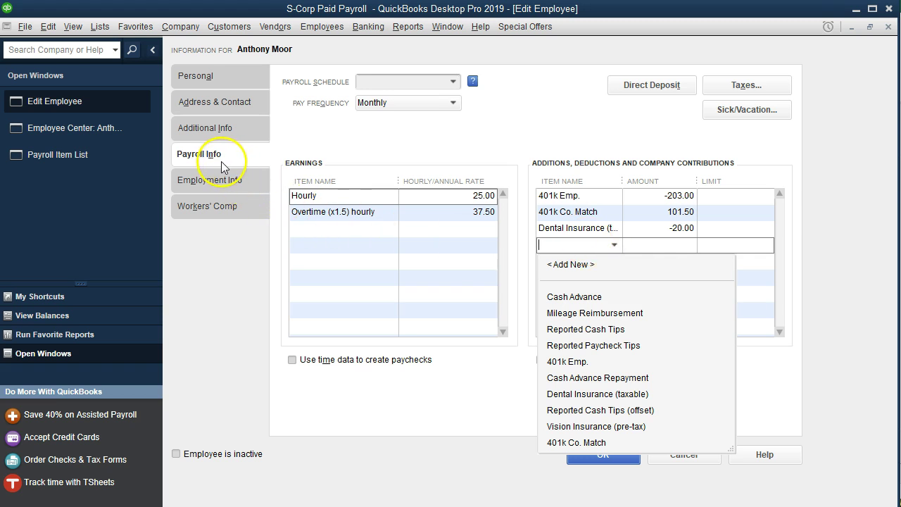
{"action": "left_click", "coordinate": [262, 172]}
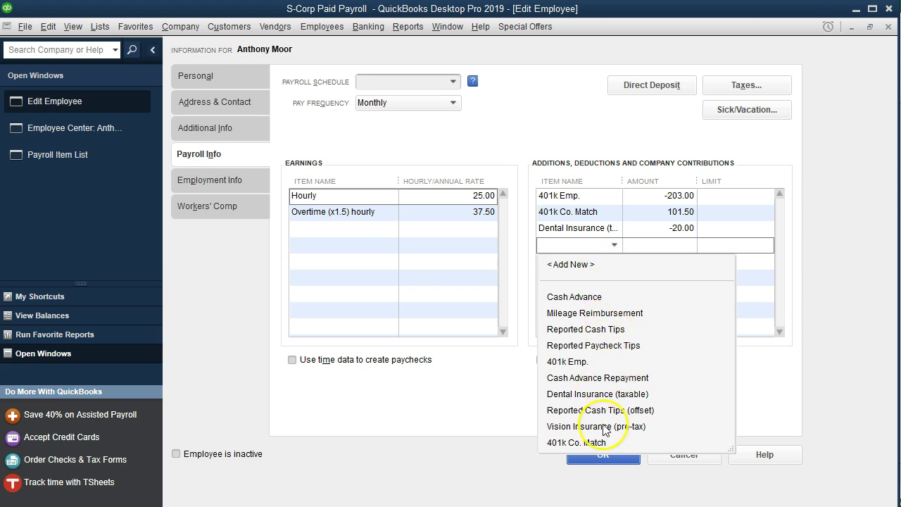
{"action": "left_click", "coordinate": [636, 428]}
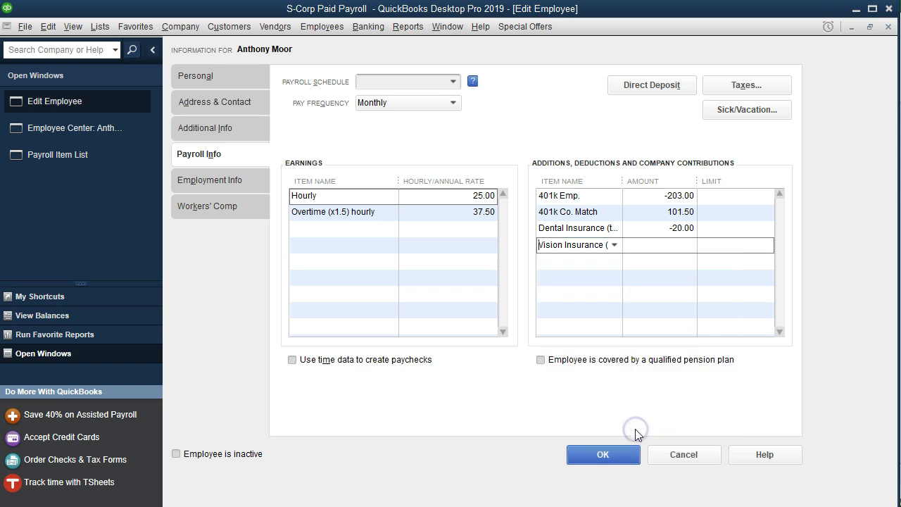
{"action": "left_click", "coordinate": [679, 244]}
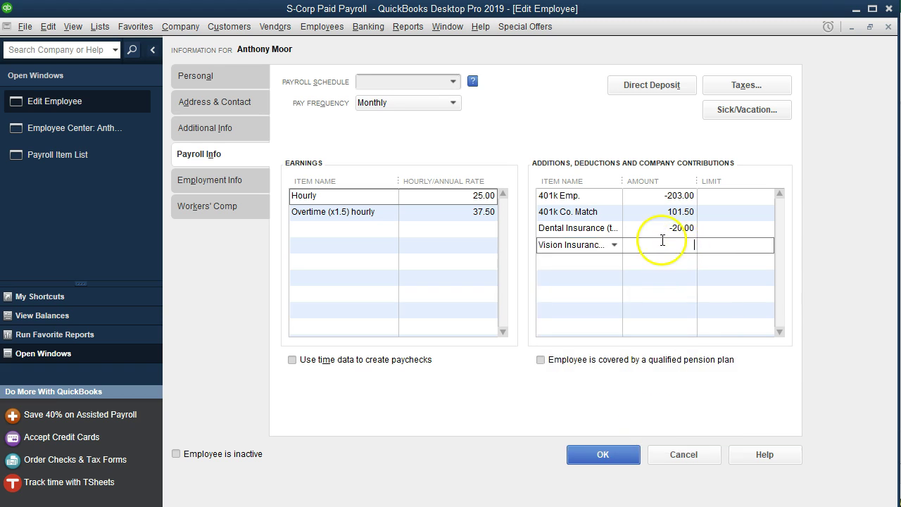
{"action": "key", "text": "Tab"}
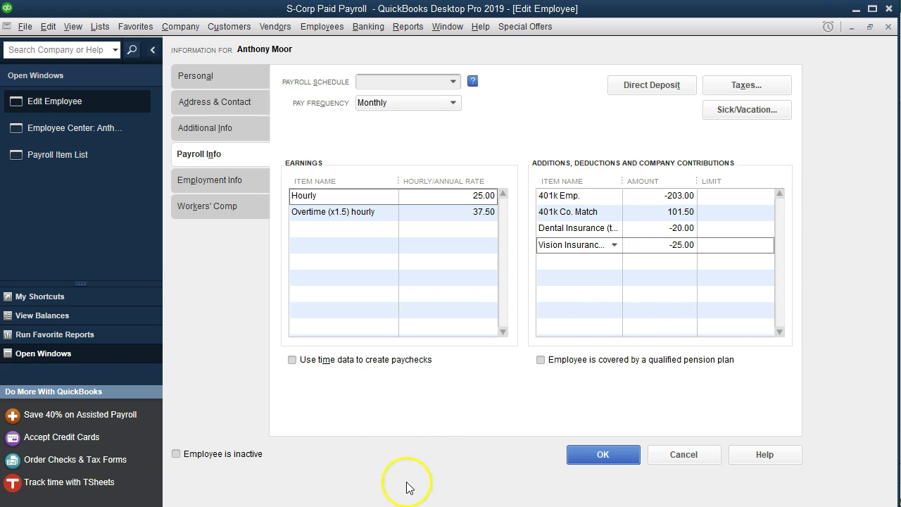
{"action": "left_click", "coordinate": [579, 462]}
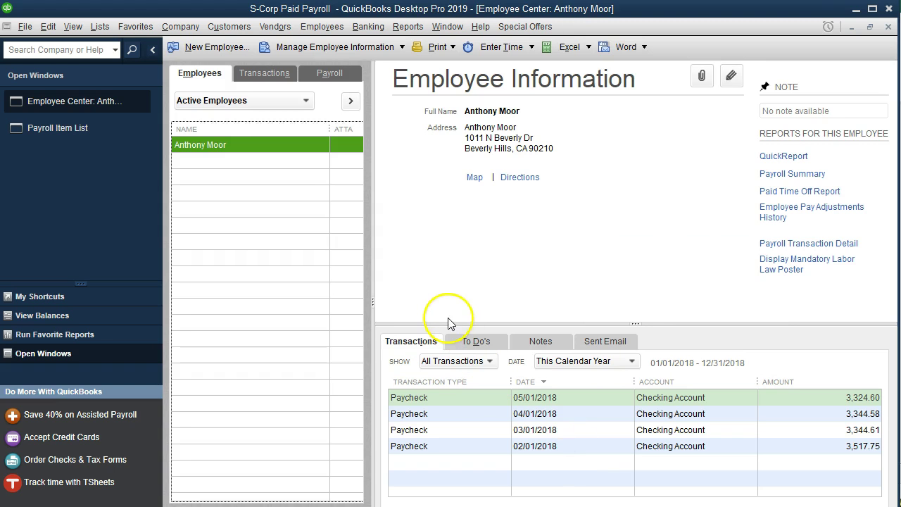